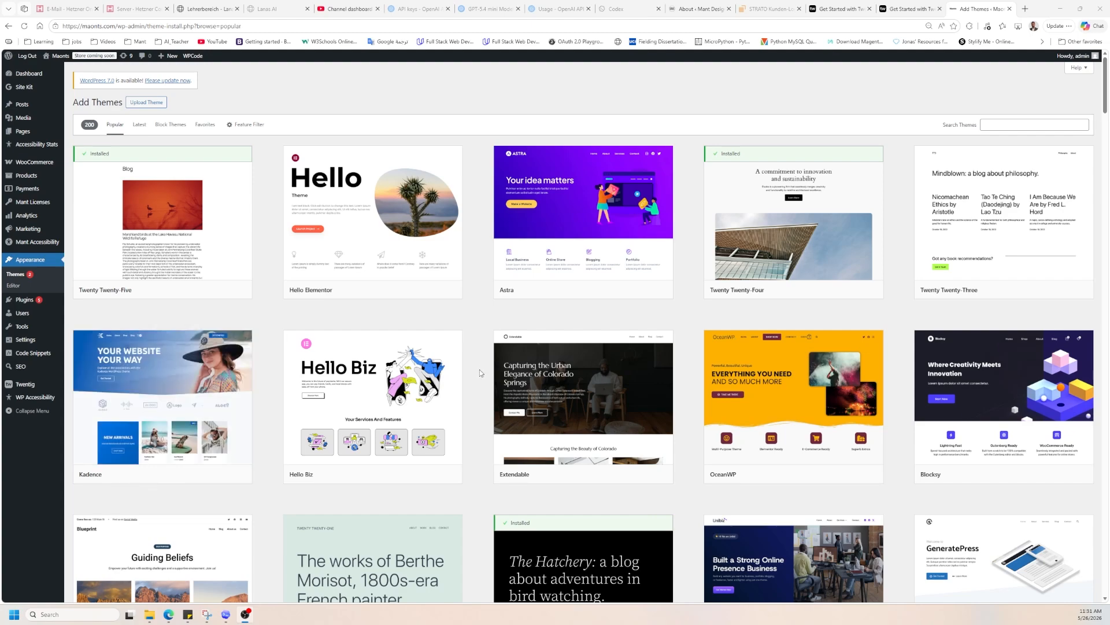
Step: Browse the popular themes available in the Add Themes directory
scroll(478, 374, down, 3)
scroll(474, 388, up, 3)
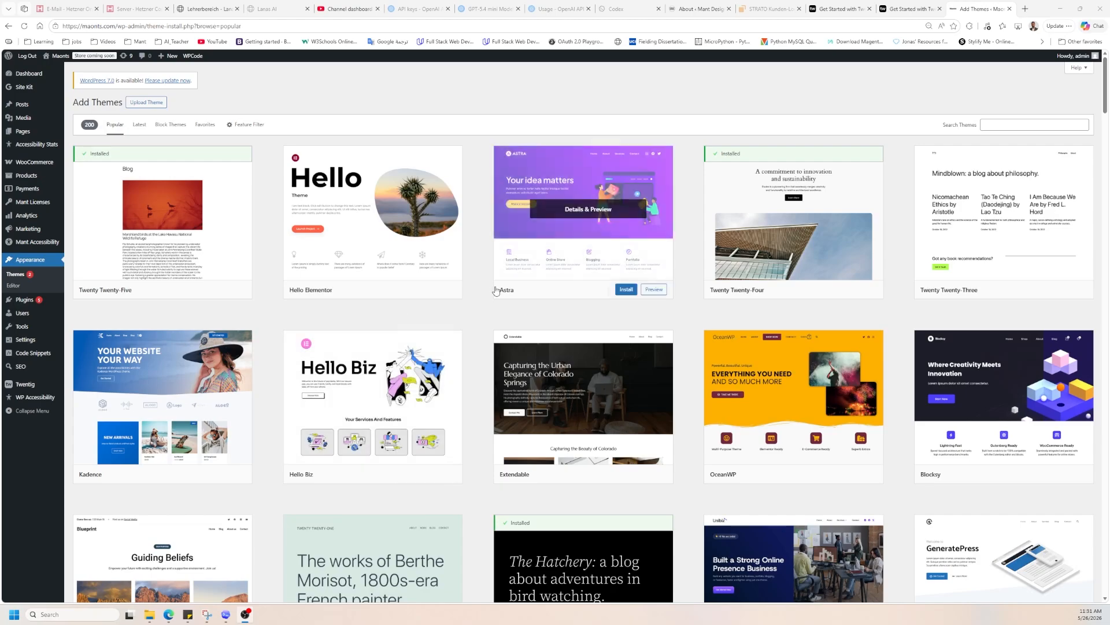
scroll(462, 289, down, 12)
scroll(448, 309, down, 20)
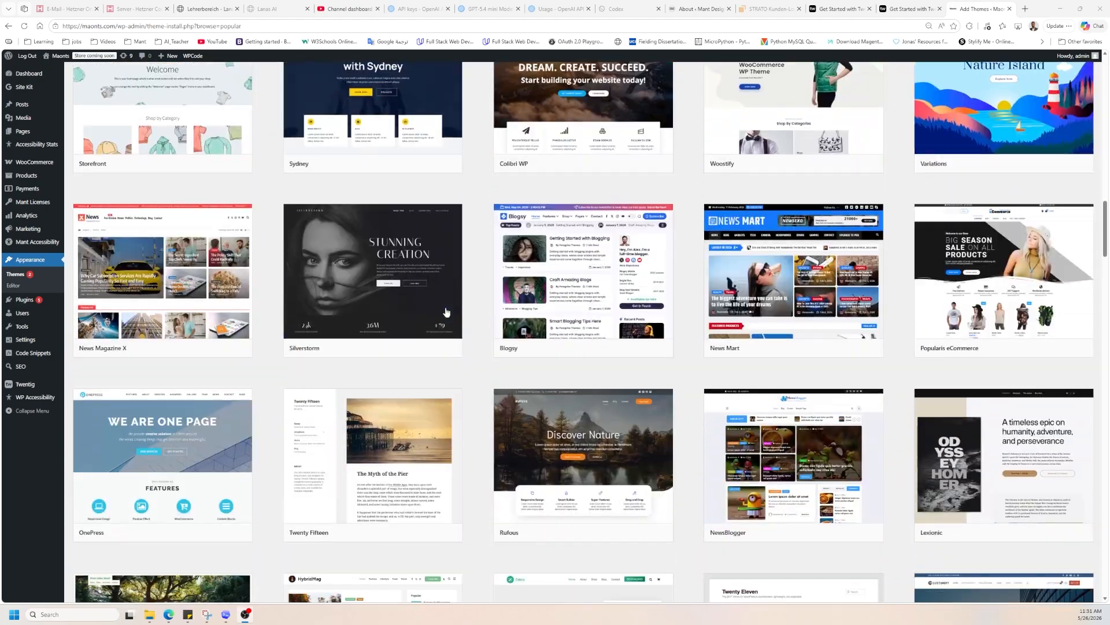
scroll(440, 318, up, 20)
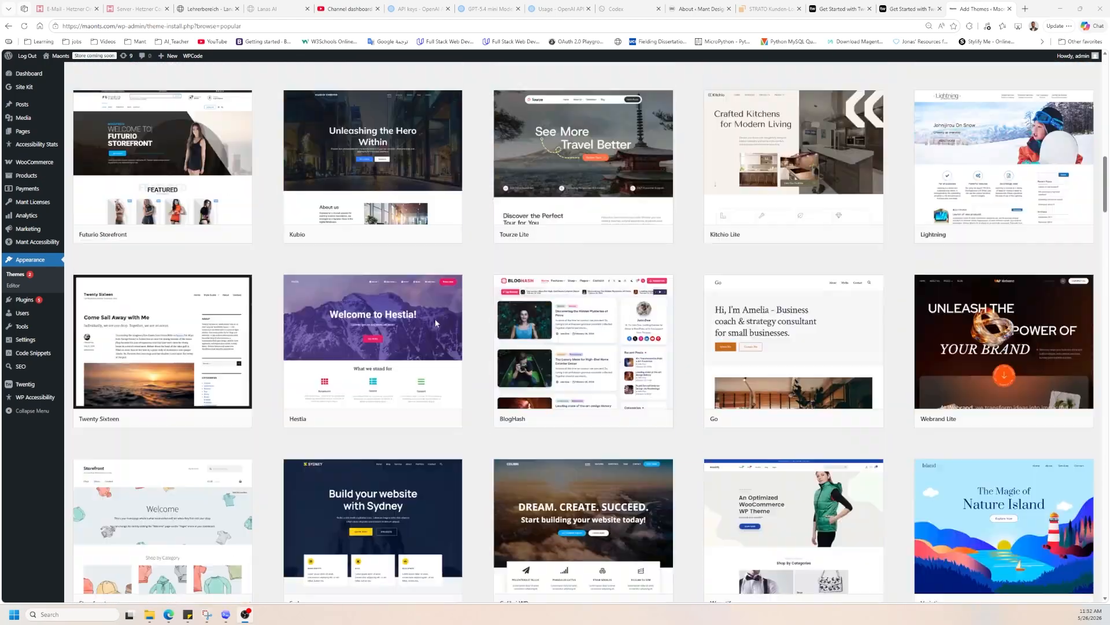
scroll(436, 325, up, 3)
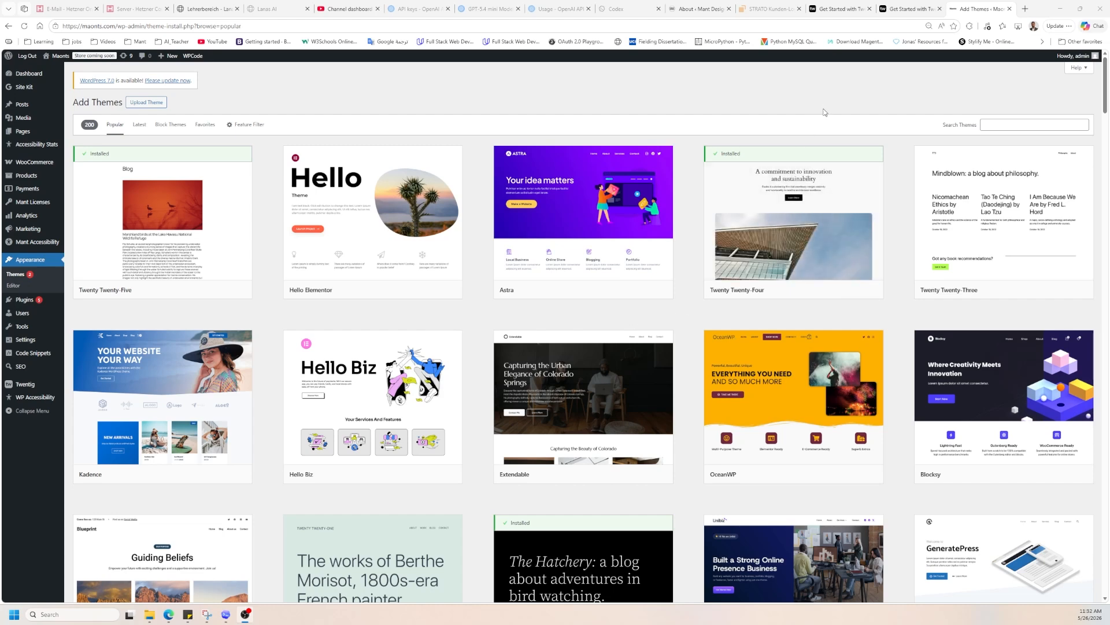
Step: Review the Twentig get-started instructions for installing the Twentig One theme and plugin, including the setup video
click(848, 10)
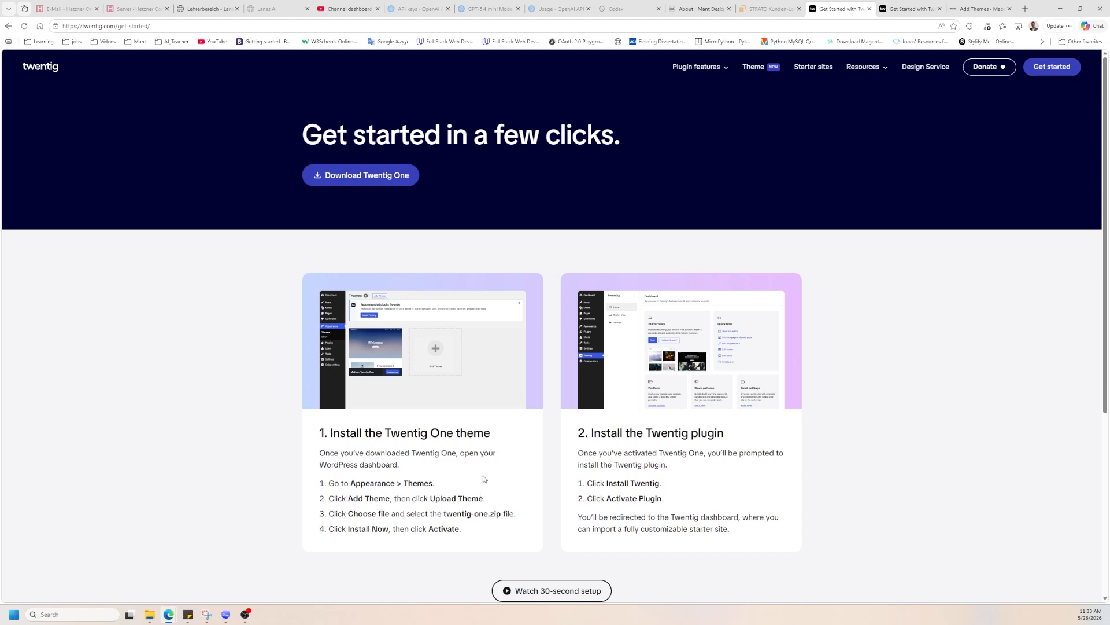
scroll(453, 464, down, 2)
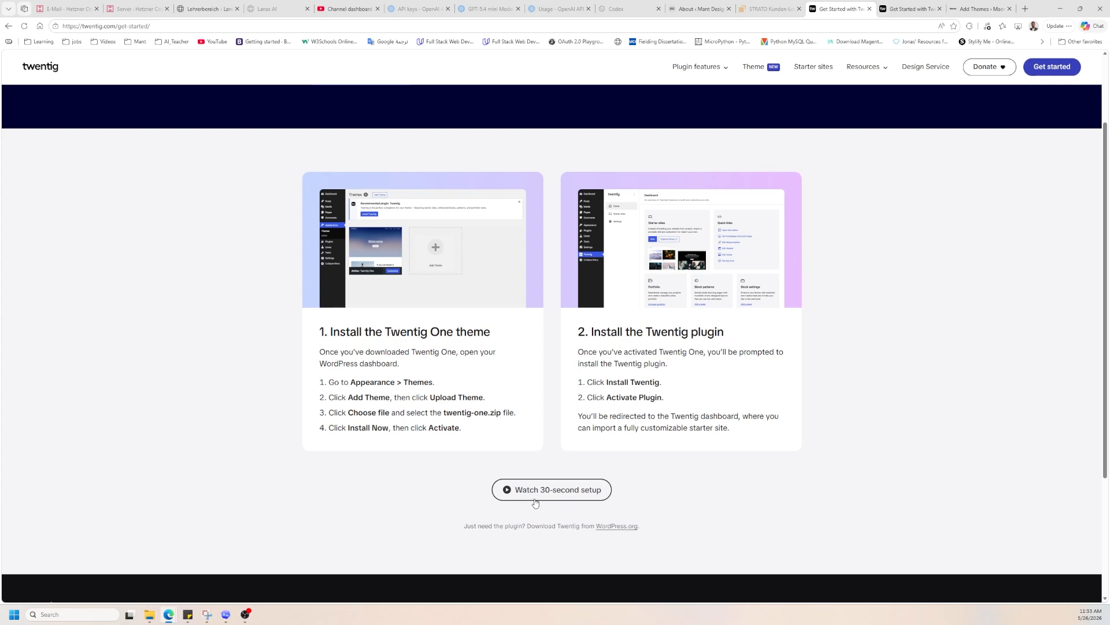
click(914, 4)
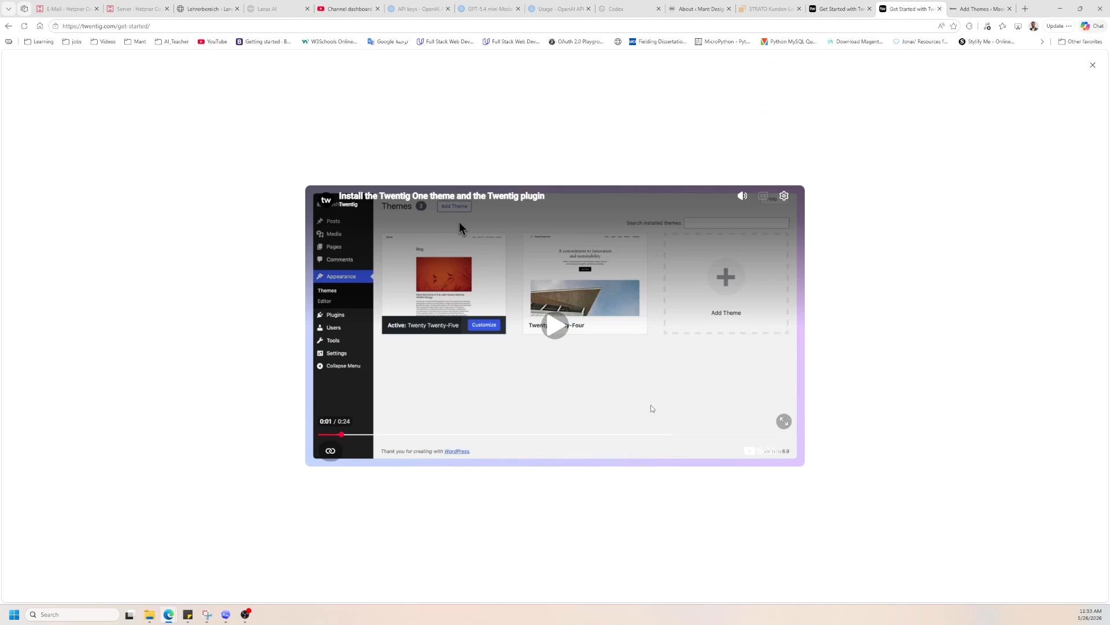
Step: Open the starter sites library from the site's Twentig dashboard and look through the built-in starter sites, features and FAQs
click(975, 8)
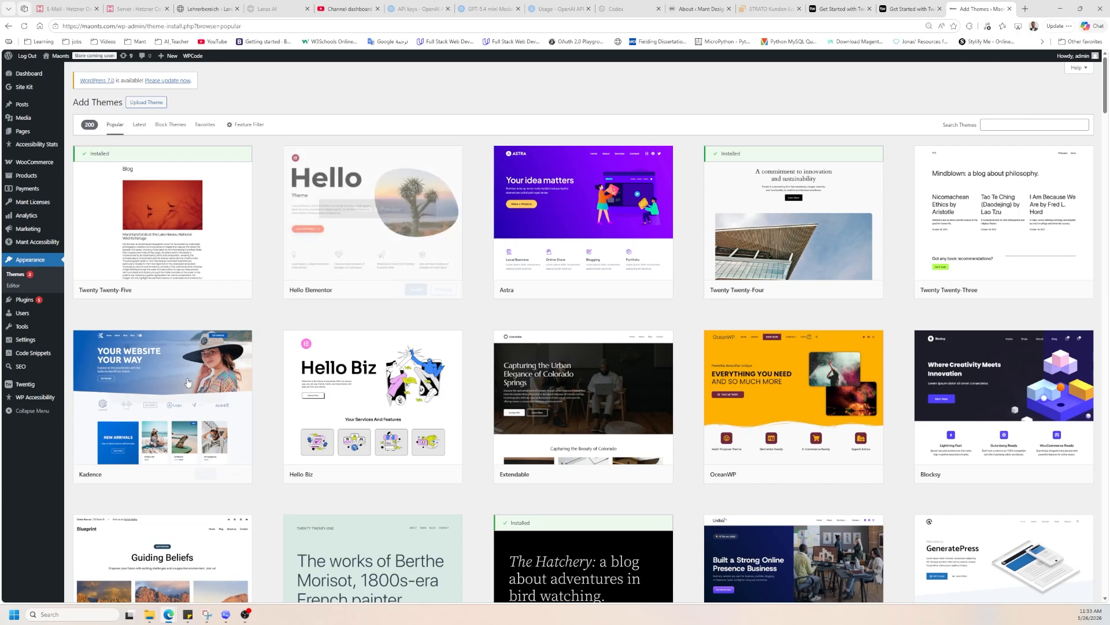
click(24, 386)
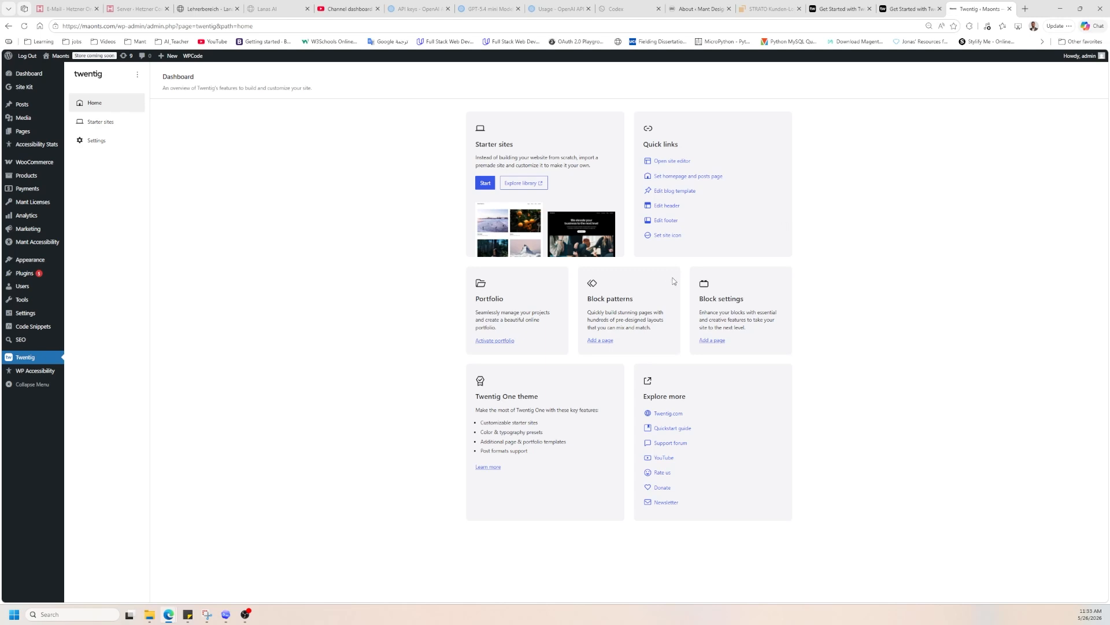
click(532, 183)
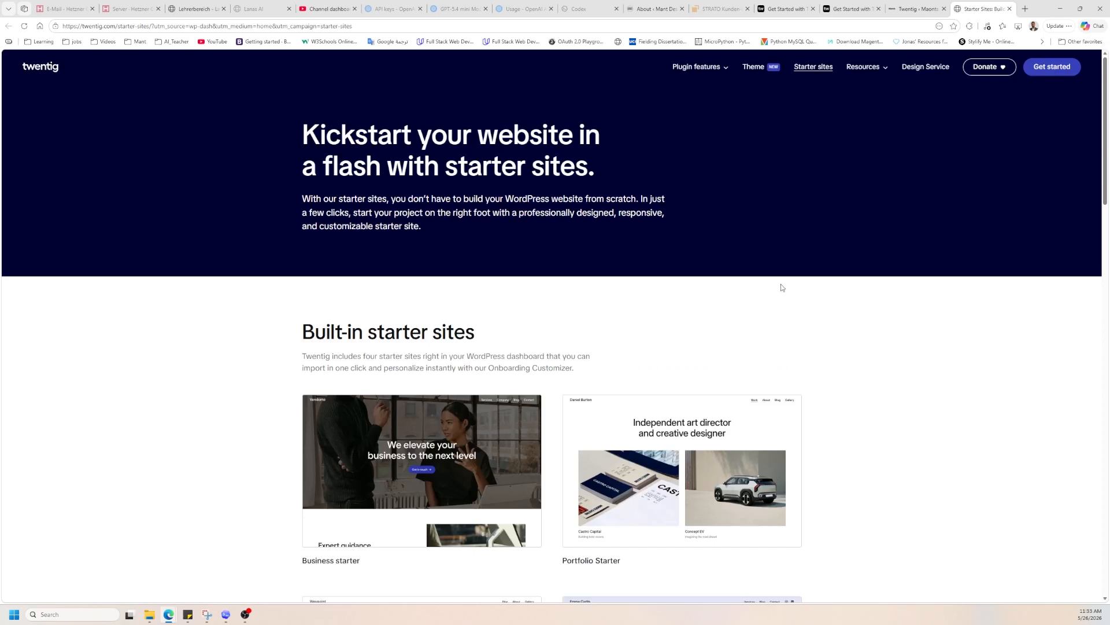
scroll(644, 302, down, 3)
scroll(775, 342, down, 2)
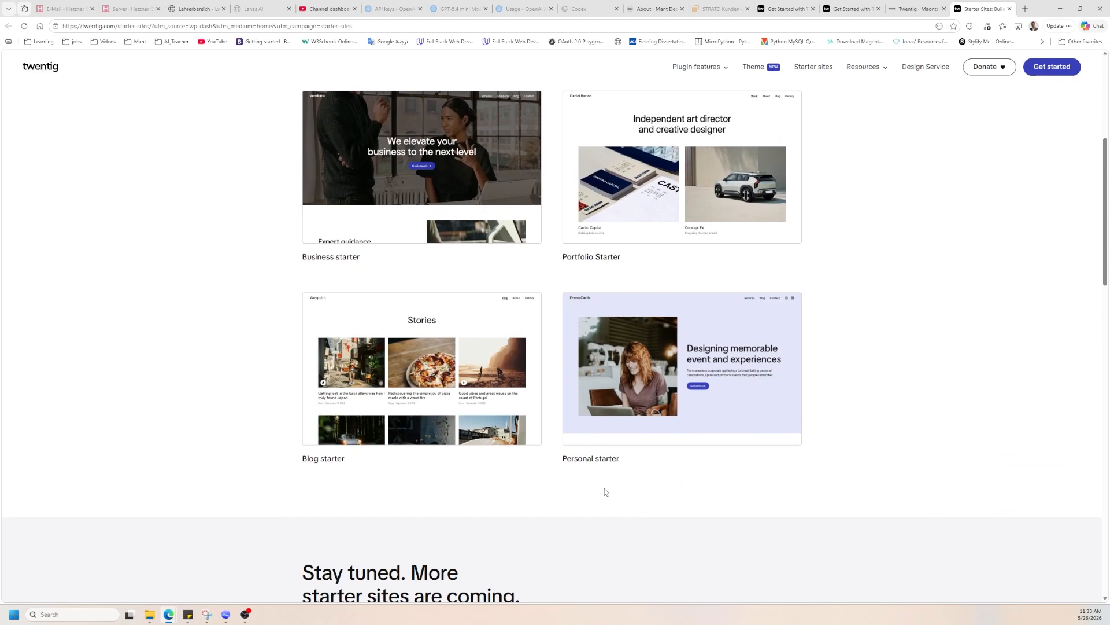
scroll(604, 491, down, 5)
scroll(421, 456, down, 8)
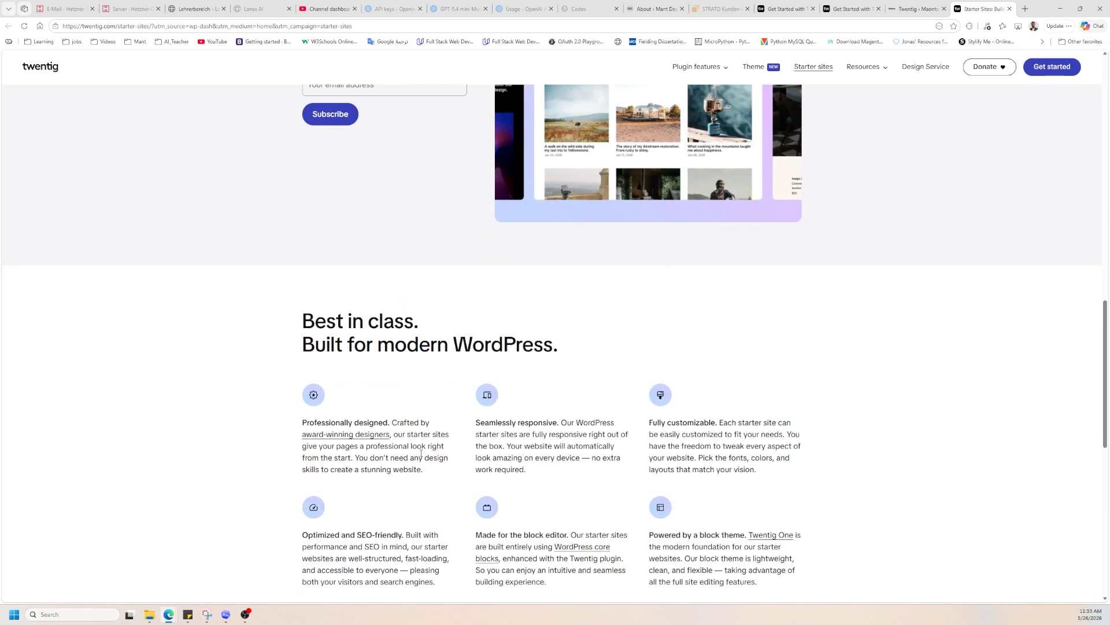
scroll(421, 458, down, 5)
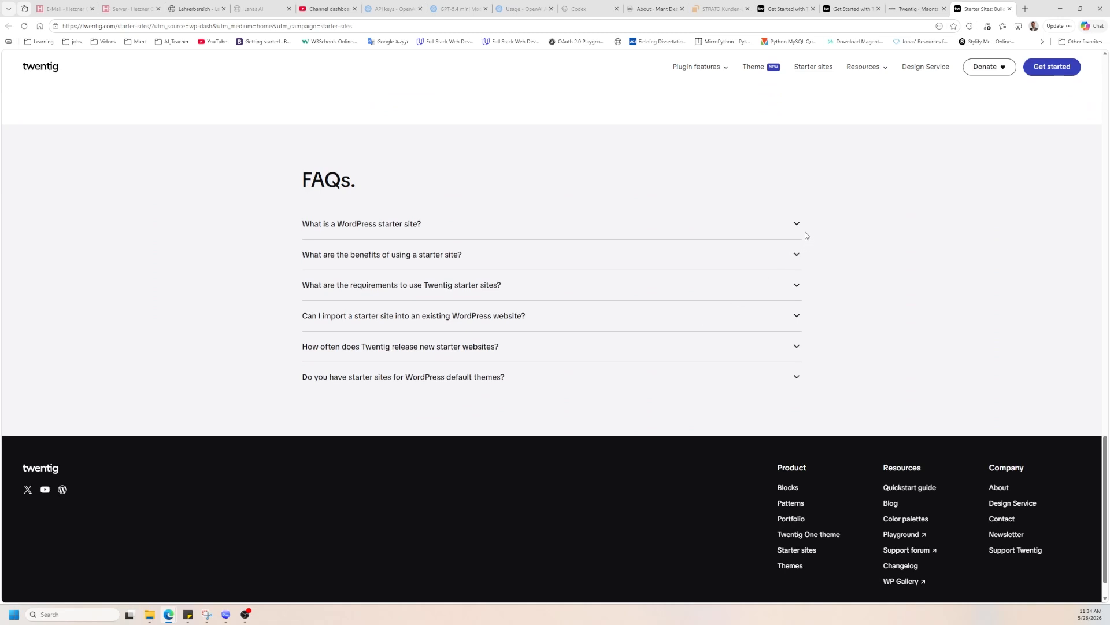
Step: Return to the WordPress admin, add a new page titled "test" and collapse its Meta Boxes area
click(908, 9)
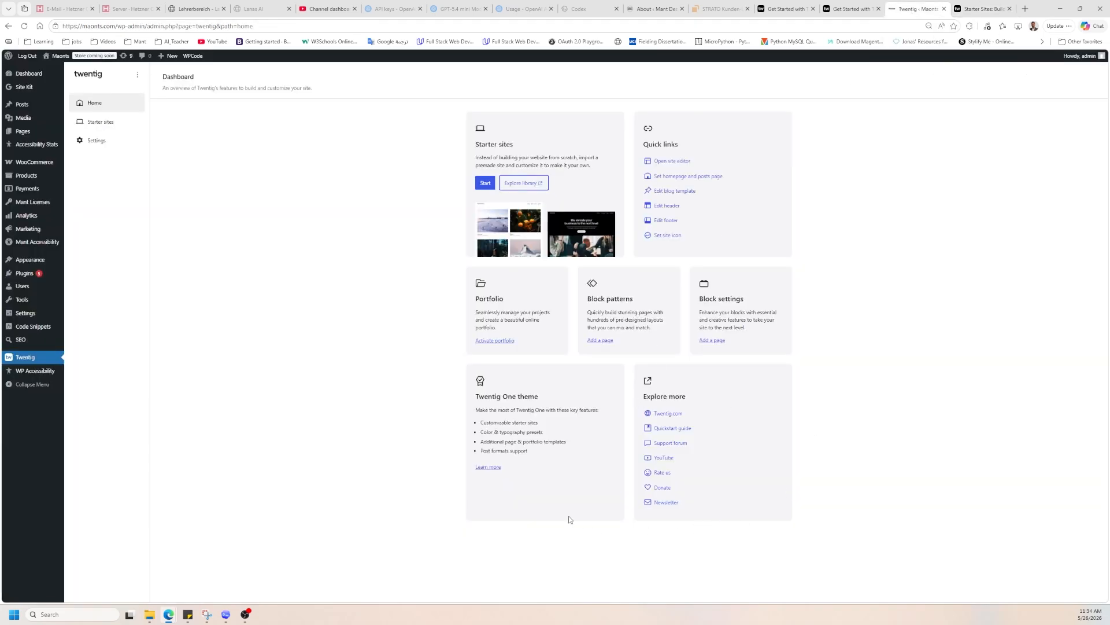
click(29, 133)
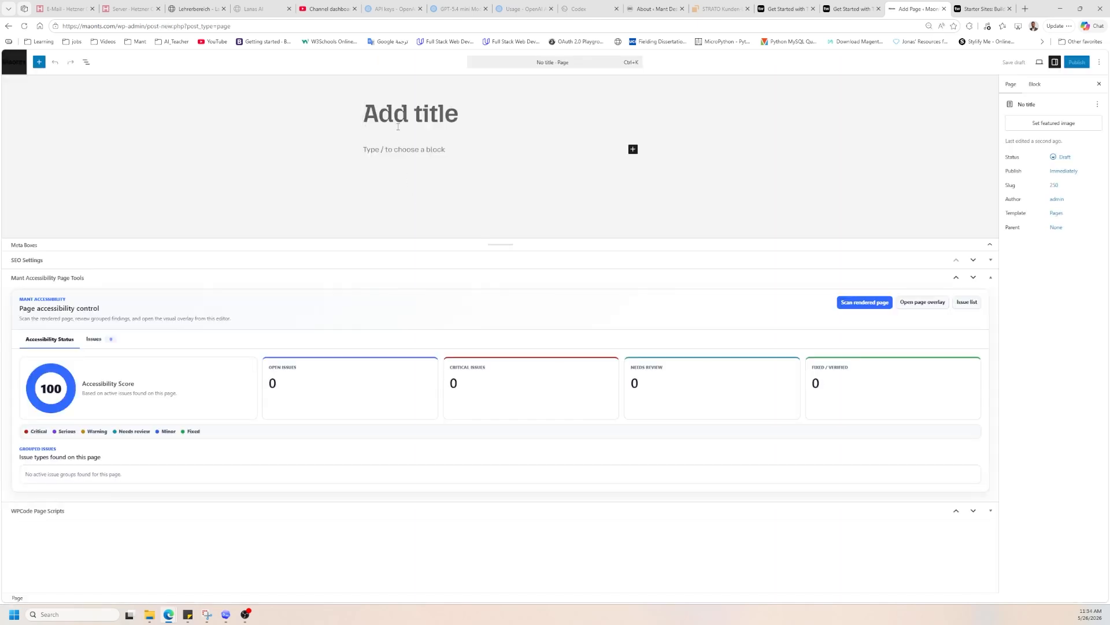
text(test)
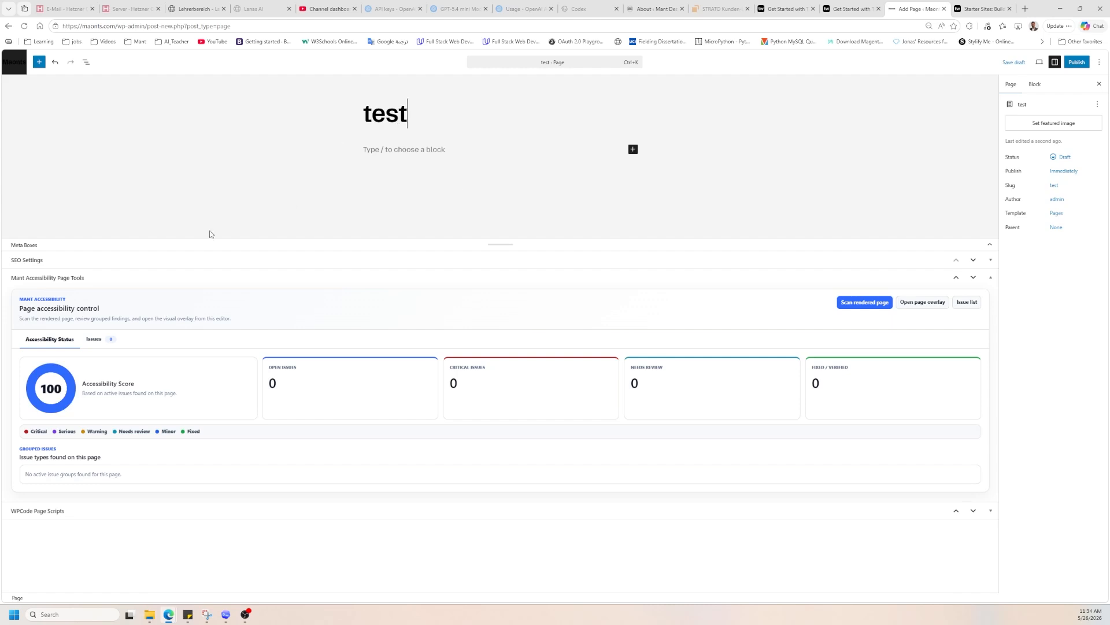
click(148, 244)
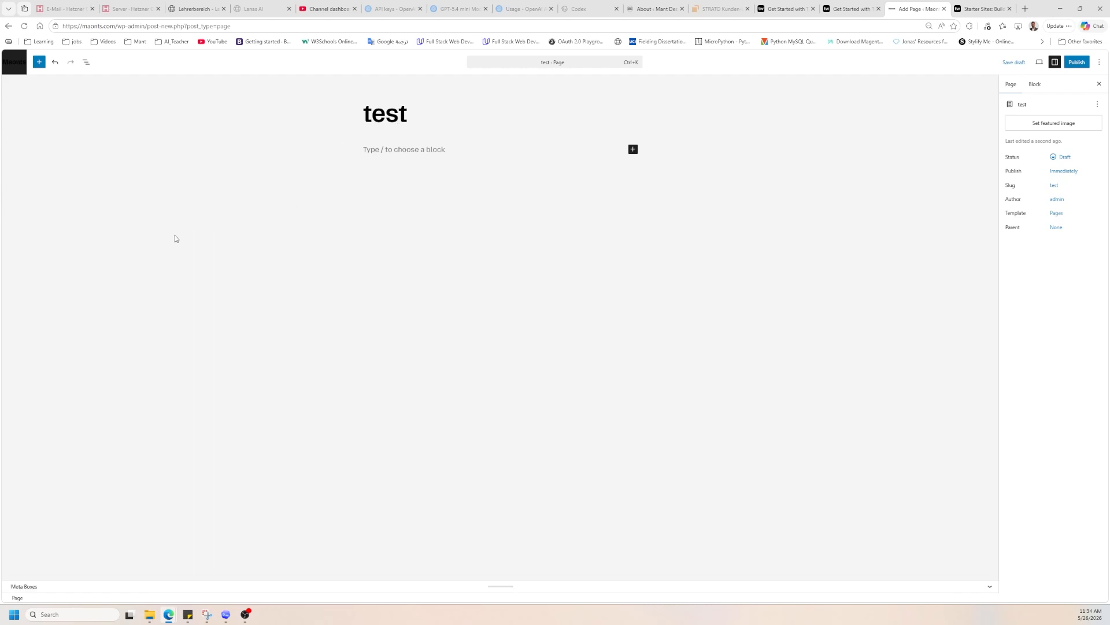
Step: Insert the "Team members" pattern from the About category into the test page and check its layout
click(85, 62)
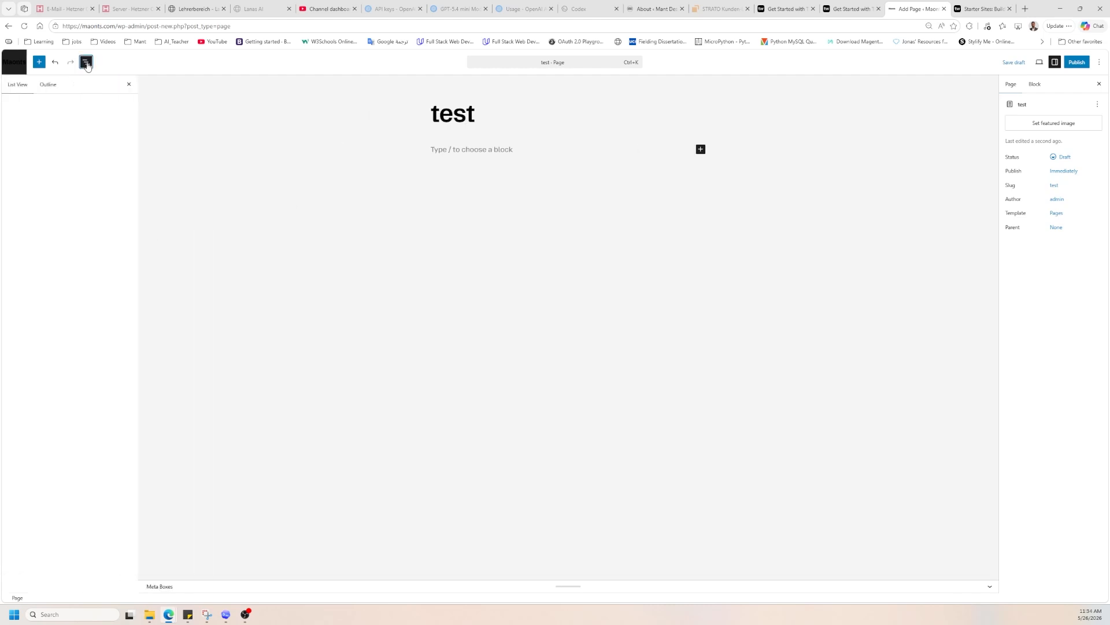
click(39, 62)
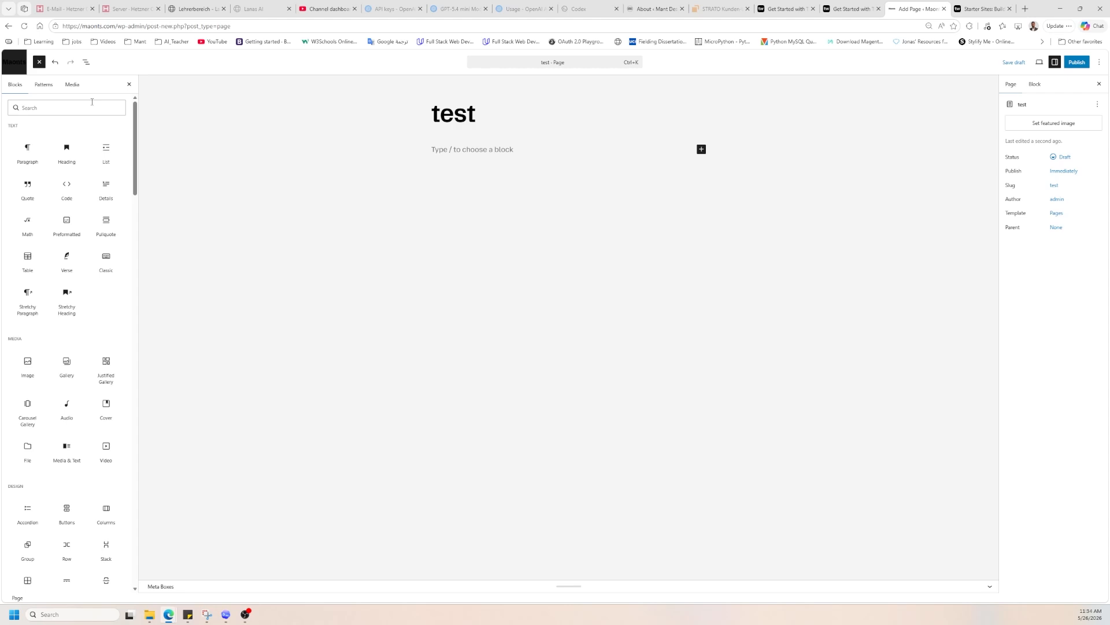
click(44, 87)
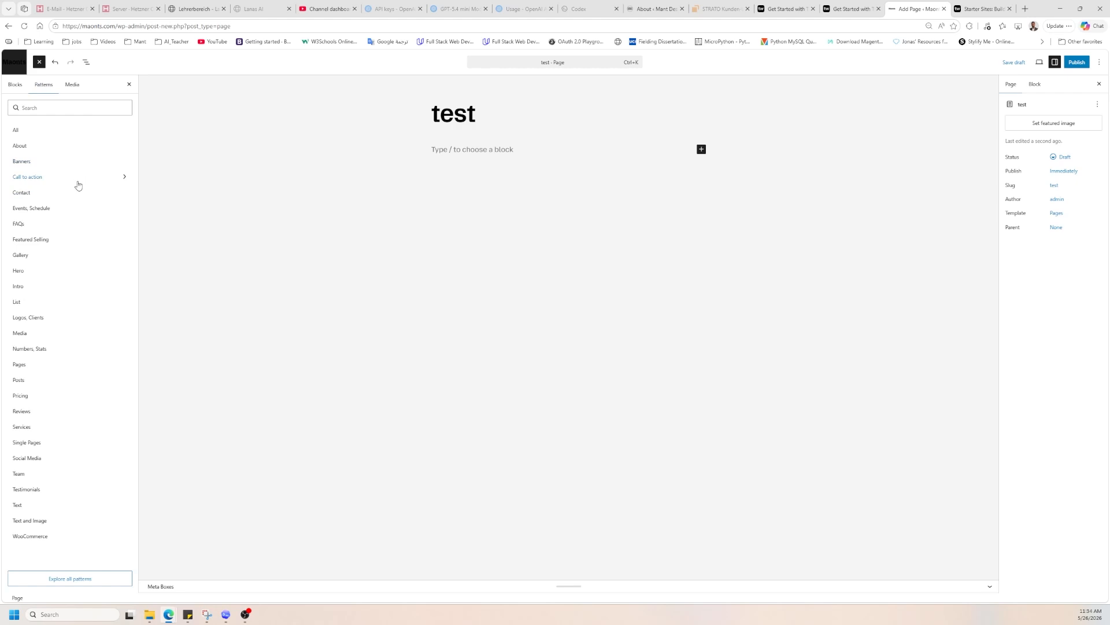
click(22, 146)
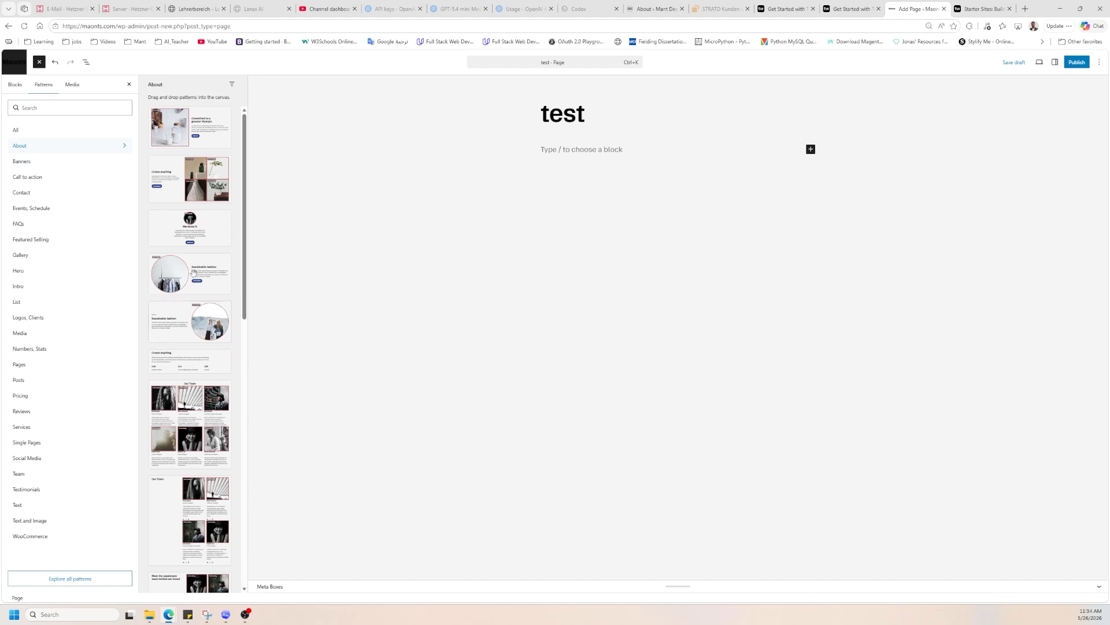
scroll(192, 287, down, 3)
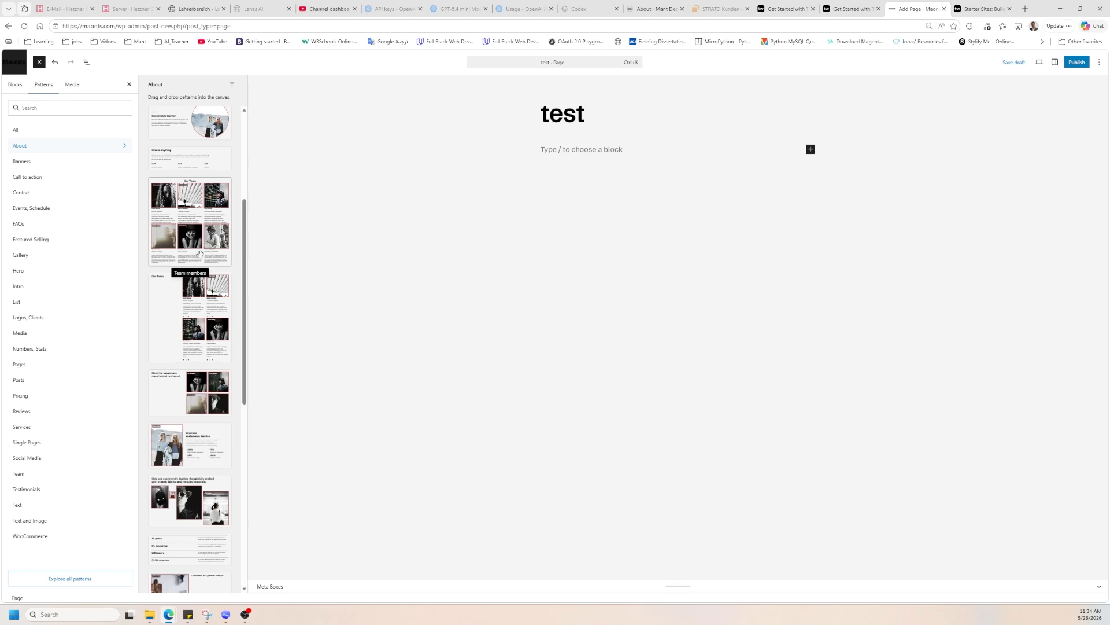
click(190, 228)
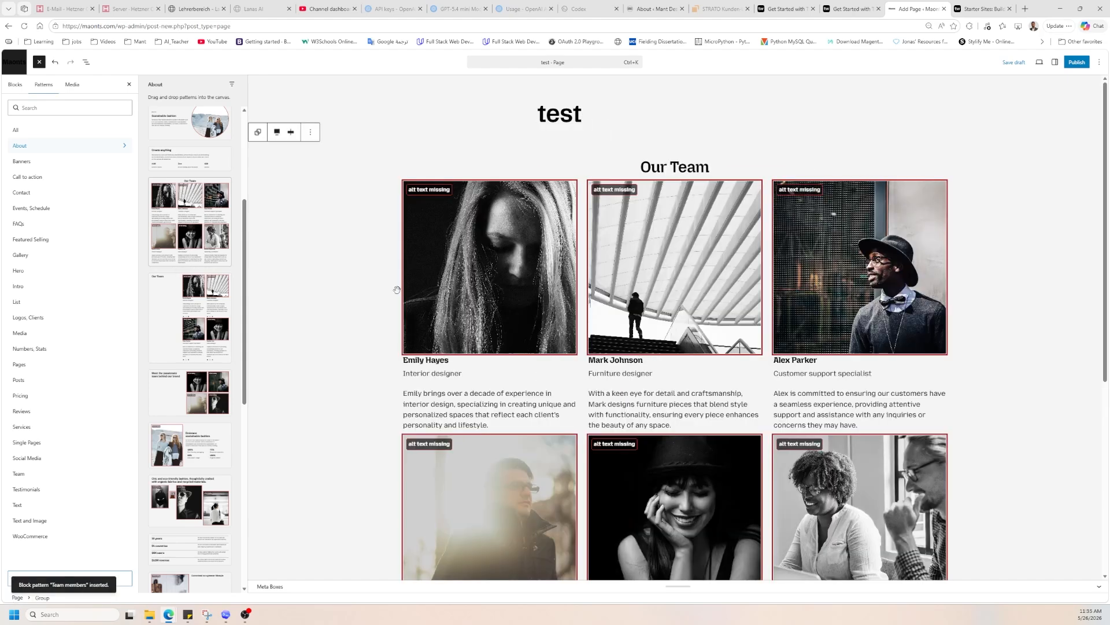
scroll(876, 317, down, 5)
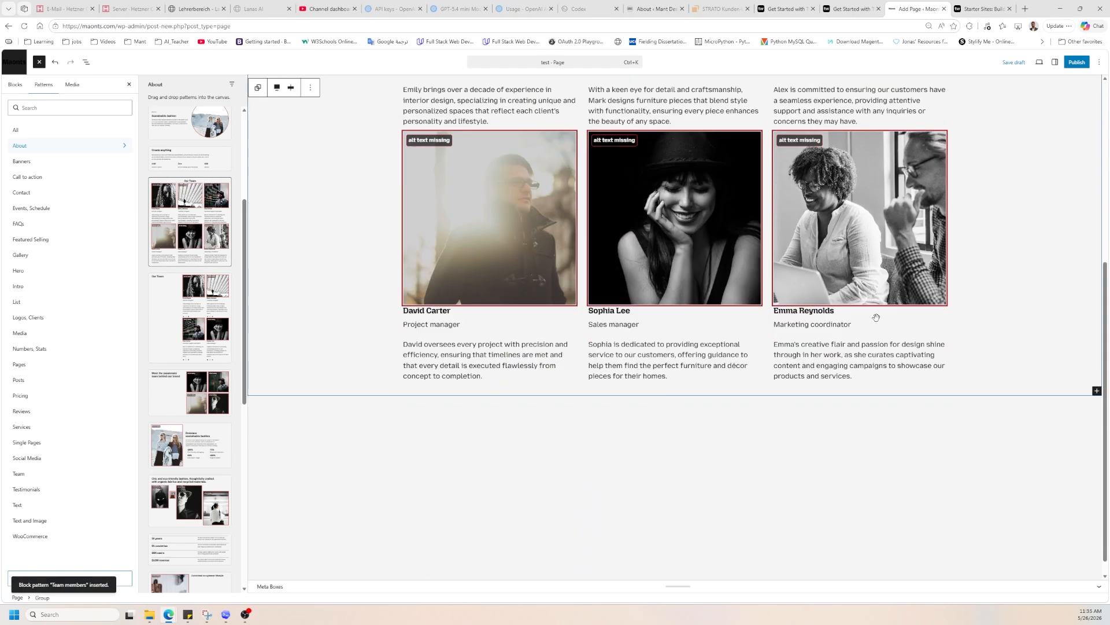
Step: Add the About pattern with the circular image on the left and the "Sustainable fashion" header and button below the team section
scroll(199, 318, up, 5)
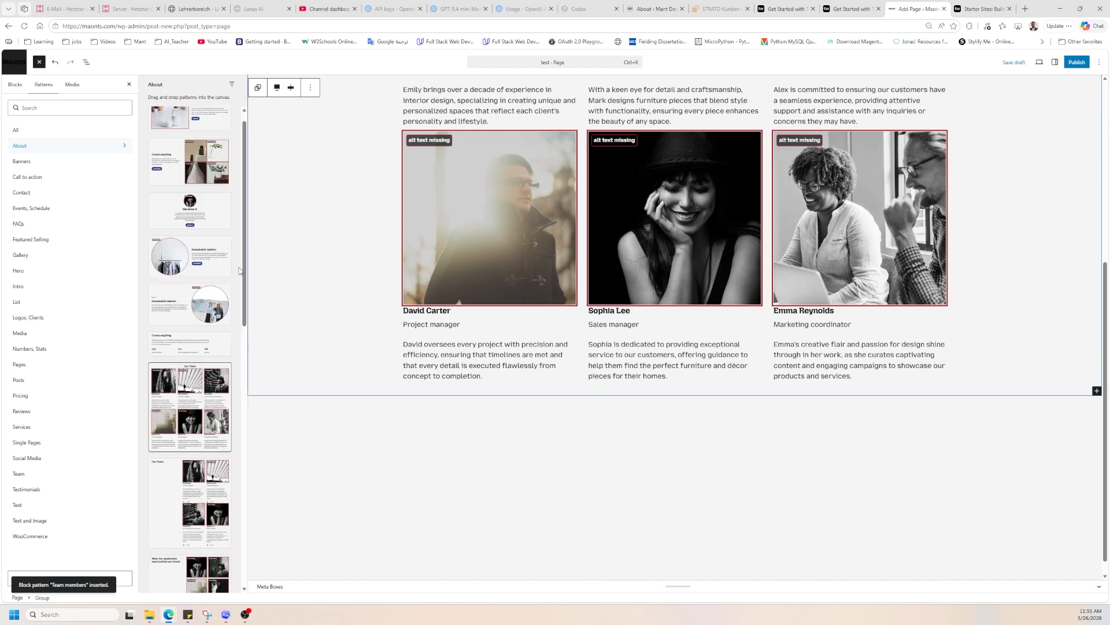
click(191, 286)
scroll(717, 418, down, 5)
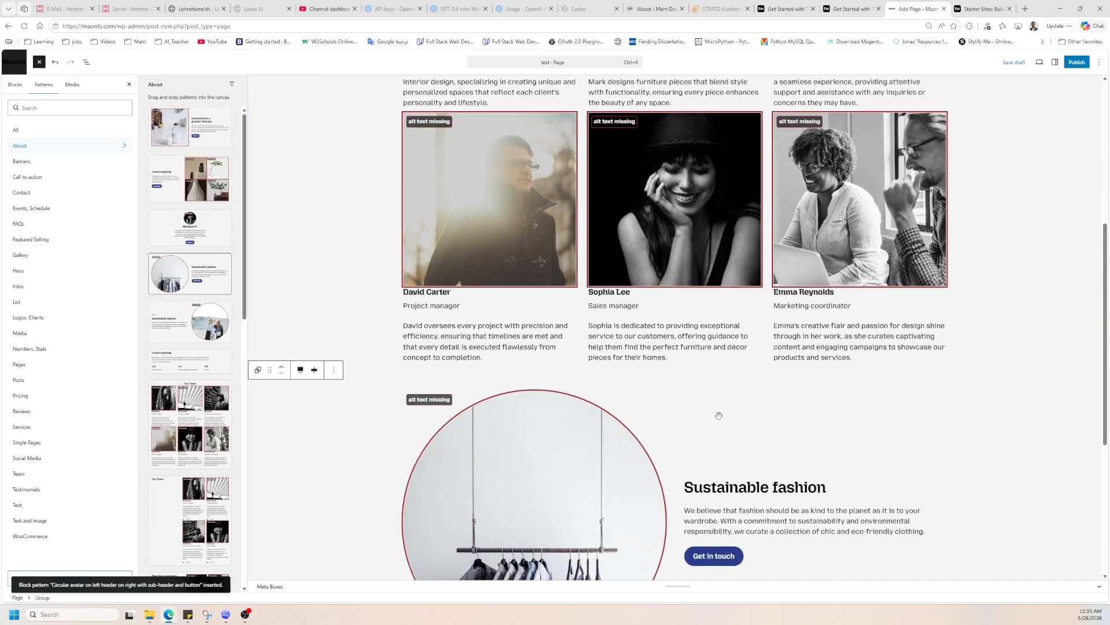